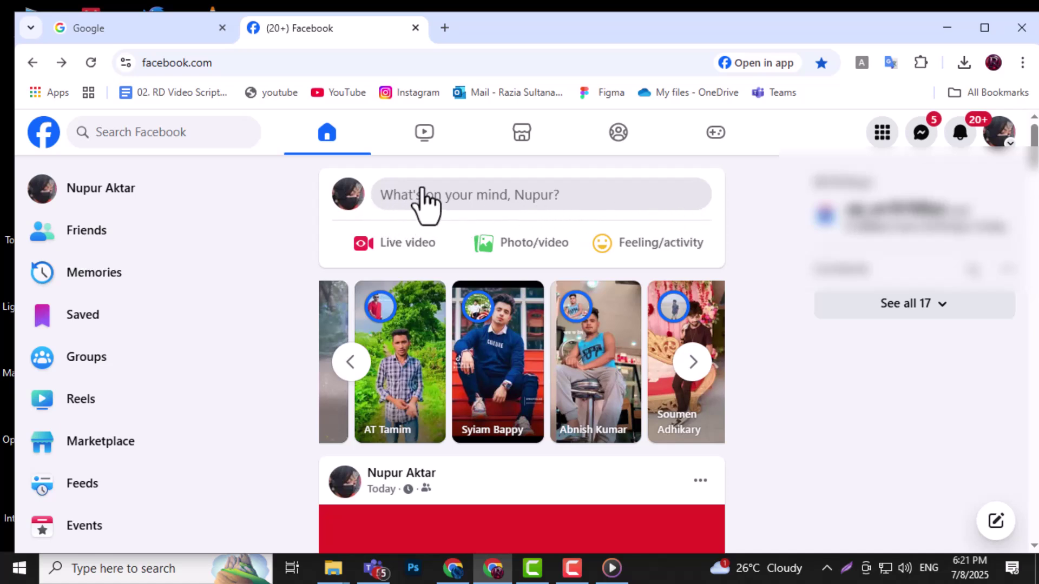
Start a new post and choose to add a life event to it.
double_click(303, 61)
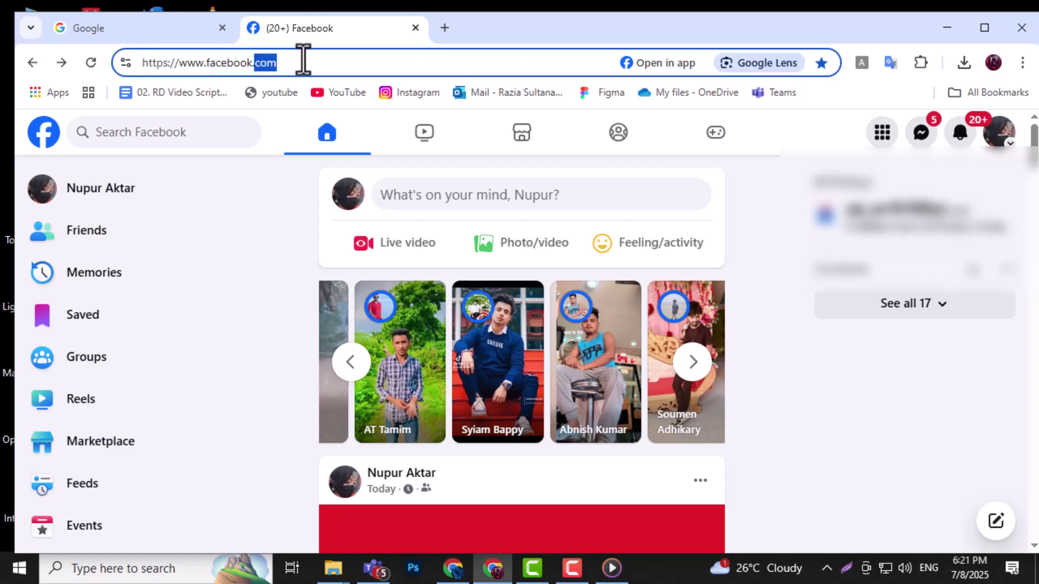
left_click_drag(303, 61, 140, 63)
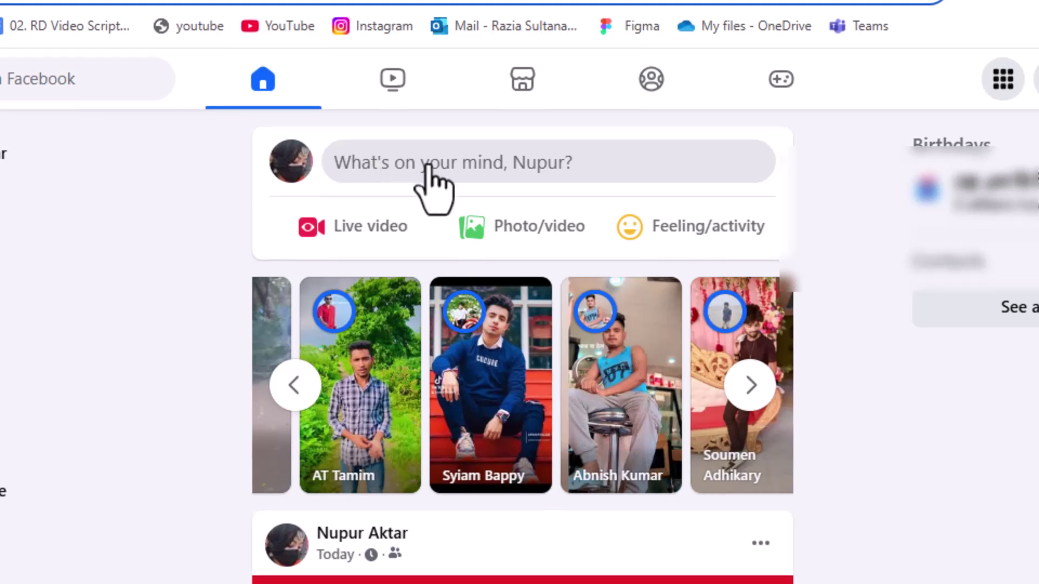
left_click(429, 165)
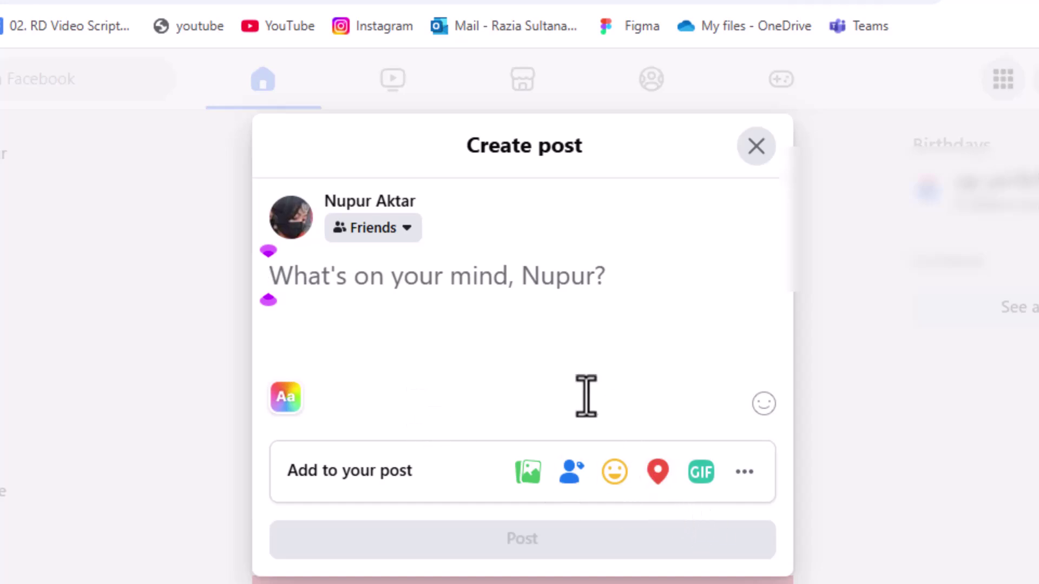
left_click(745, 473)
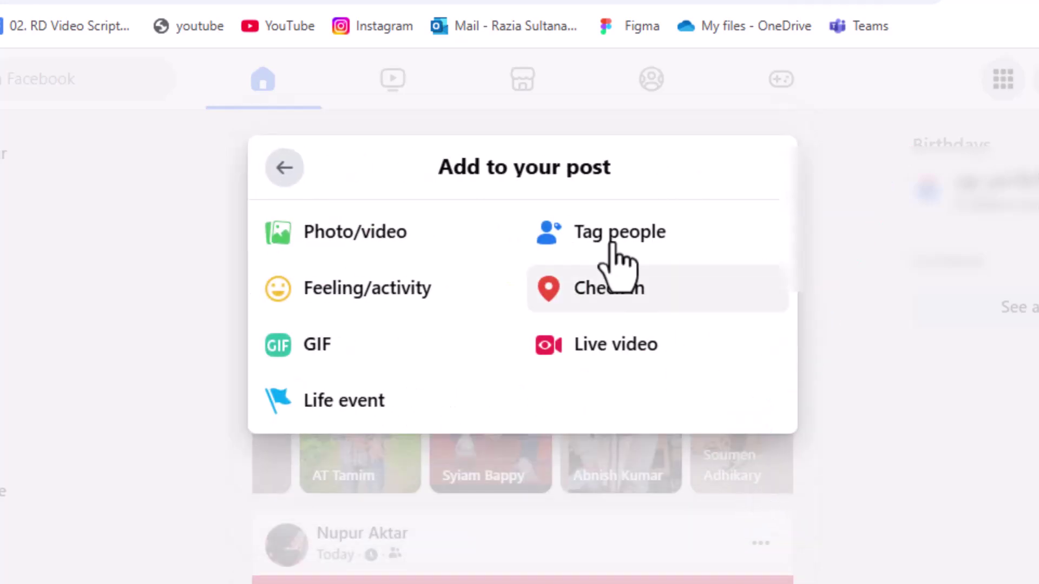
left_click(367, 410)
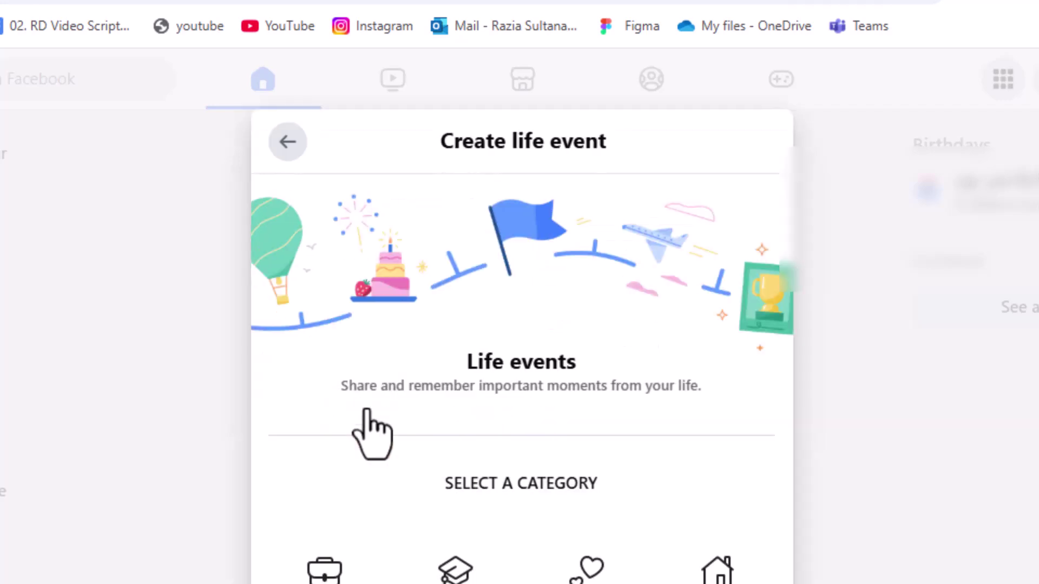
scroll(608, 441, "down", 2)
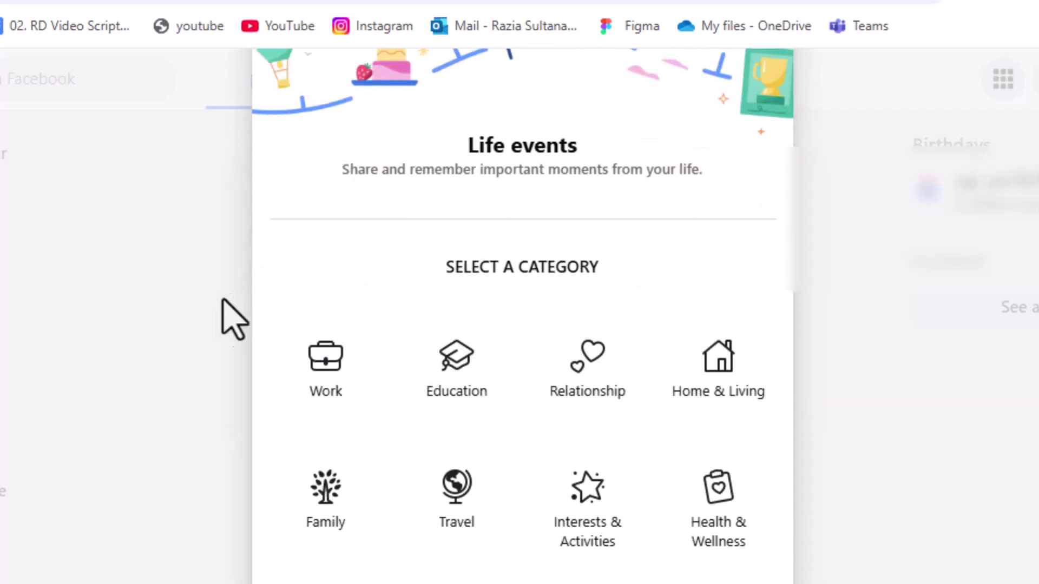
Choose the Education category and the Graduated life event.
left_click(471, 393)
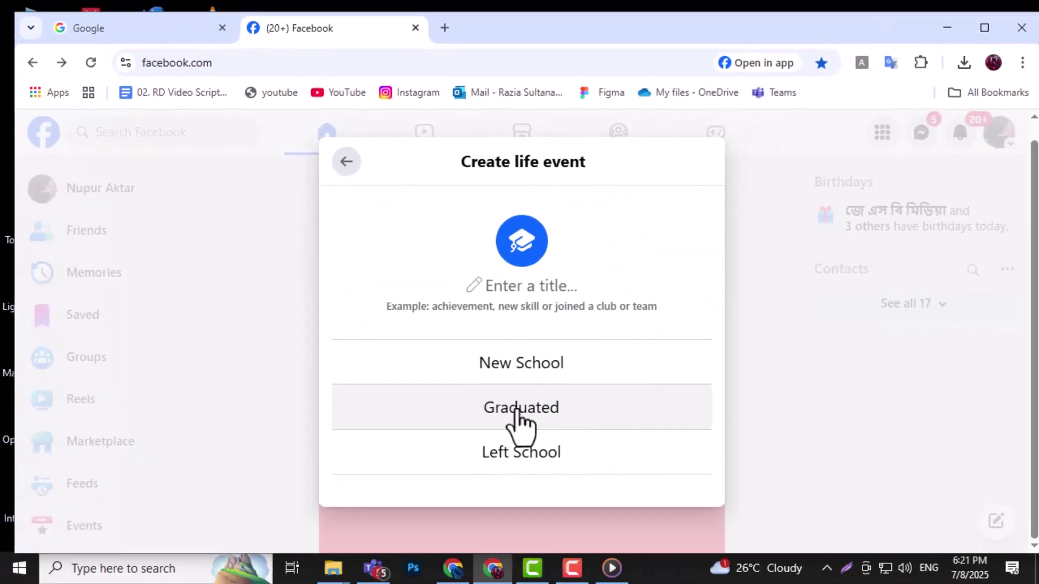
left_click(521, 408)
scroll(552, 381, "down", 2)
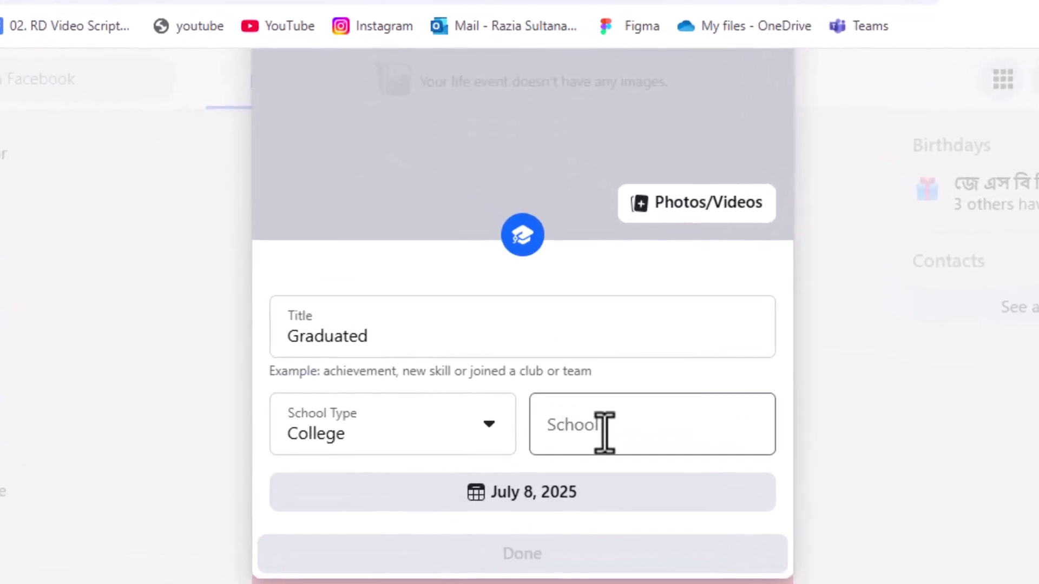
Search 'kpb', pick Kolektif Papua Belajar Bersama-KPBB as the school, and finish the event.
left_click(609, 434)
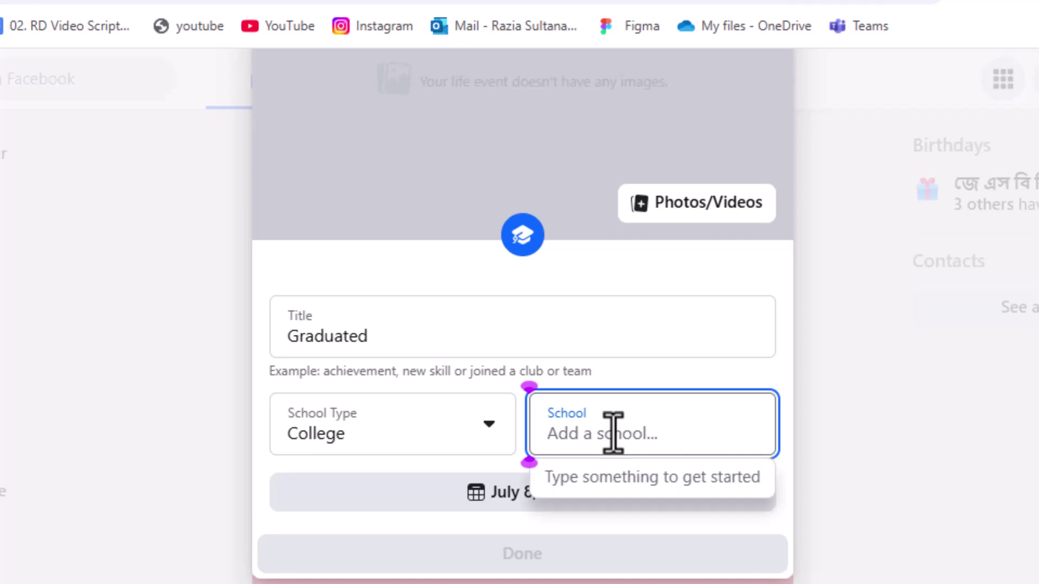
type("k")
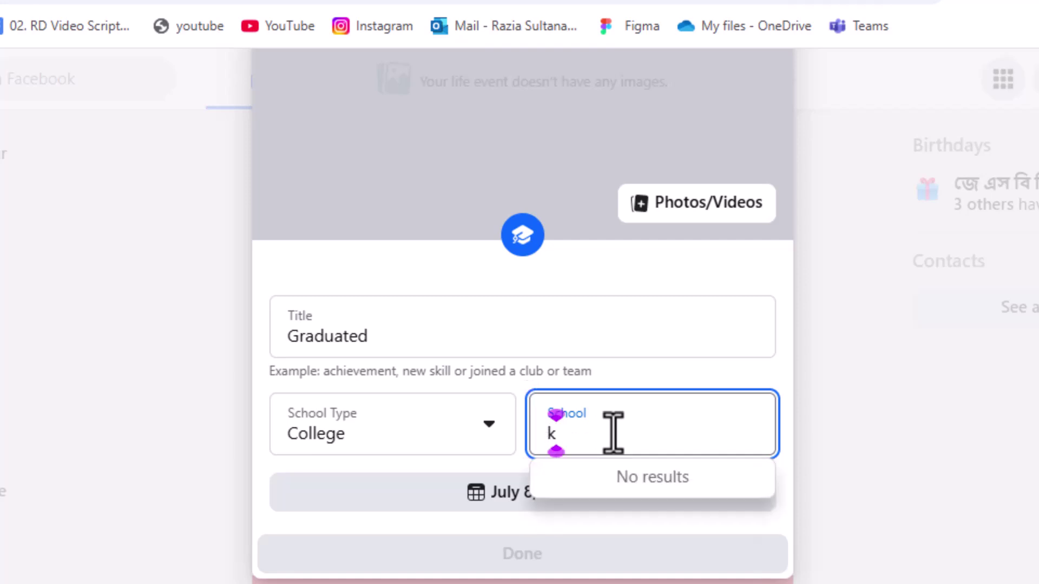
type("pb")
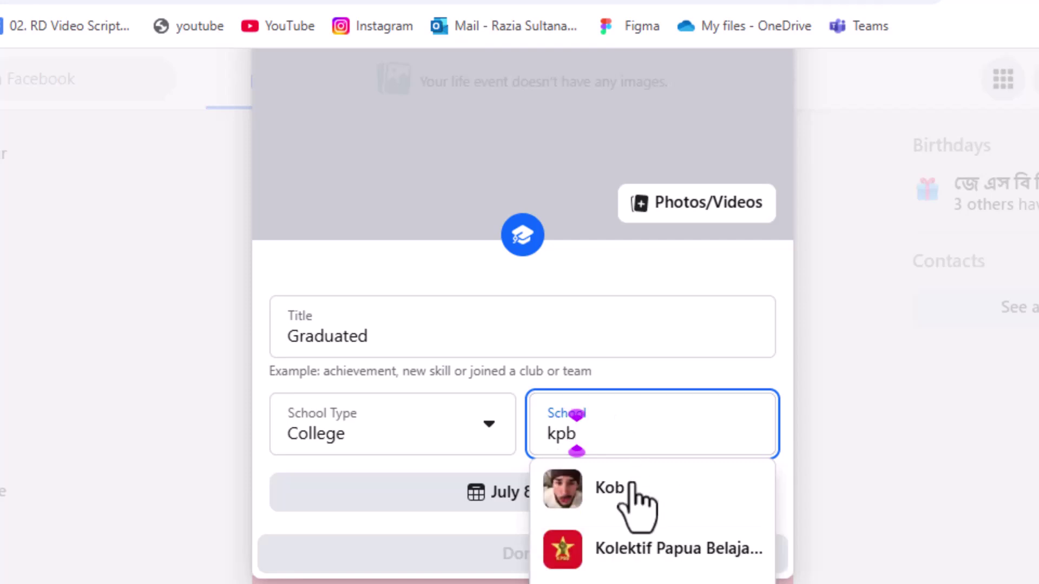
left_click(639, 549)
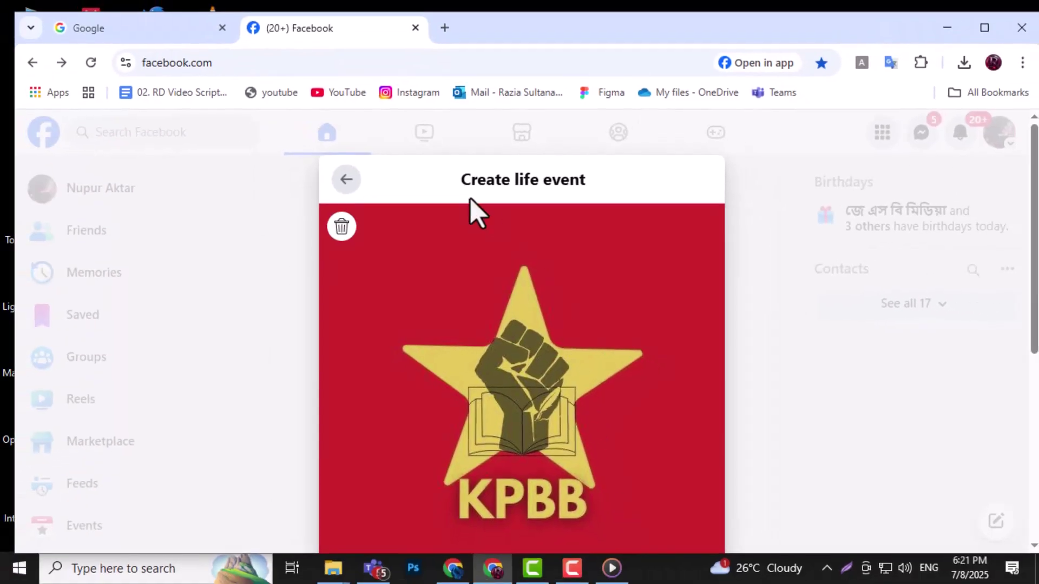
scroll(619, 447, "down", 3)
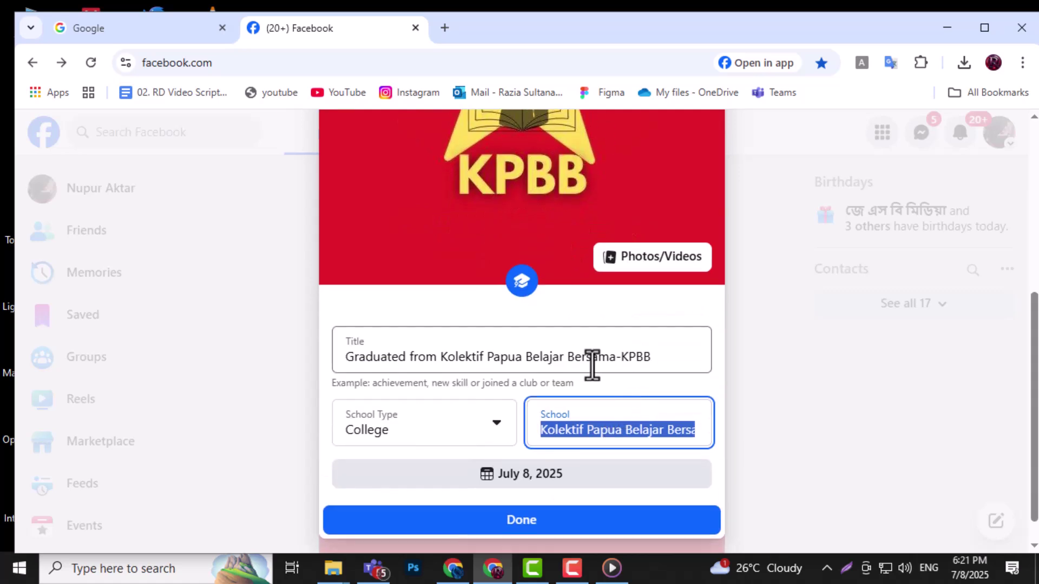
left_click(536, 522)
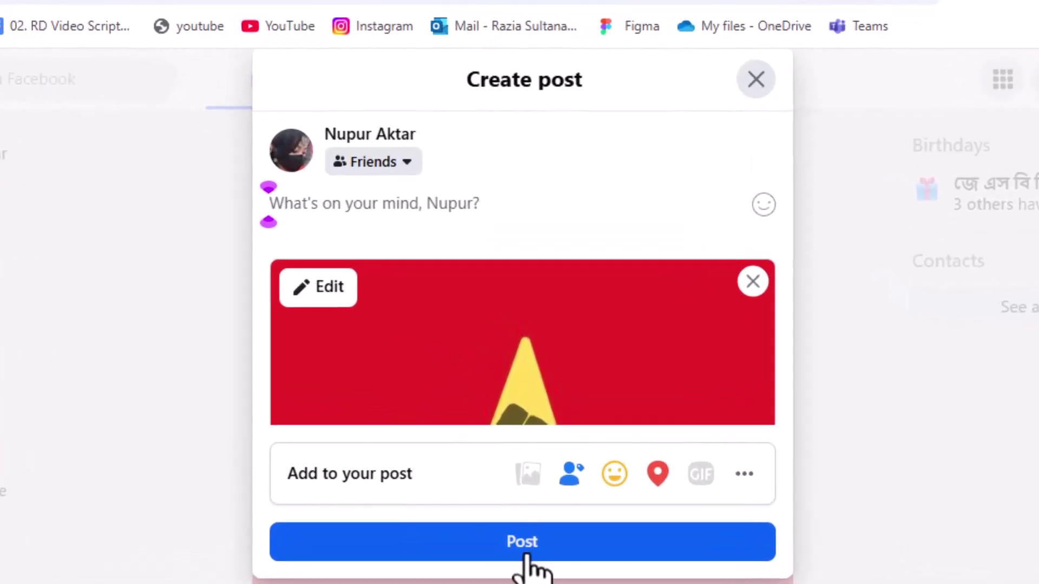
scroll(581, 318, "down", 3)
scroll(552, 343, "down", 3)
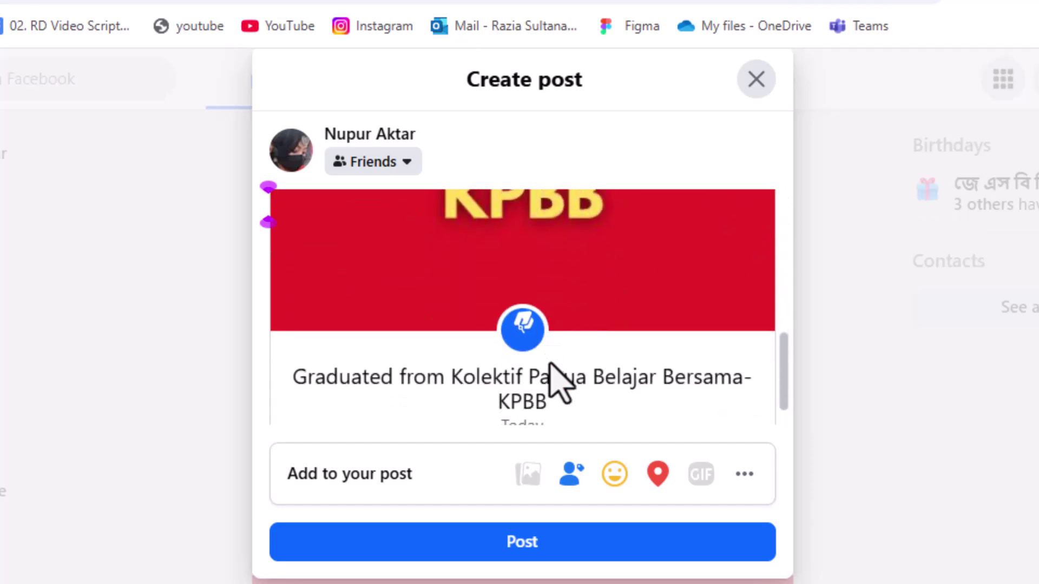
scroll(596, 426, "up", 5)
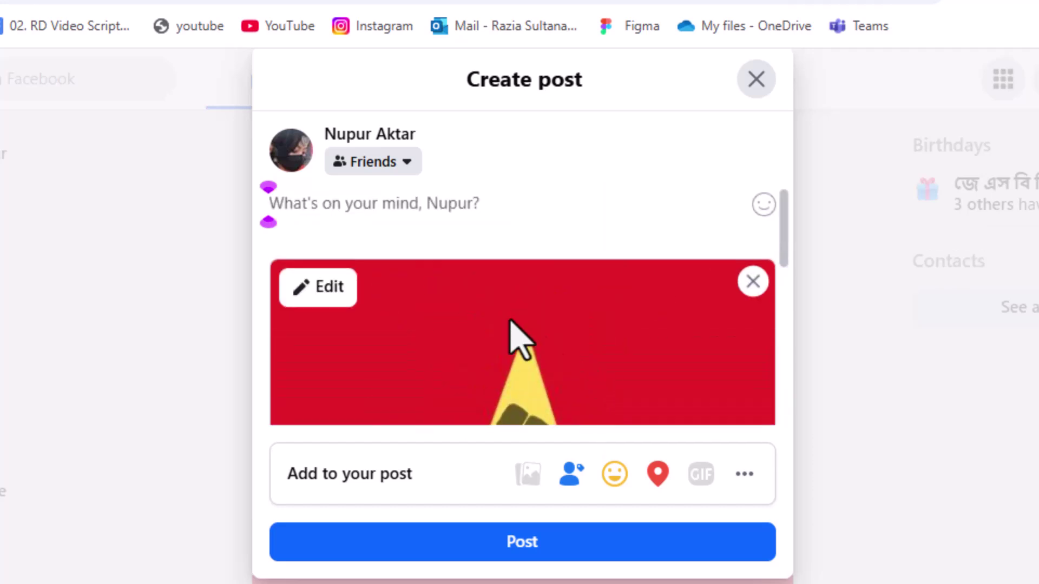
Post the 'Graduated from Kolektif Papua Belajar Bersama-KPBB' life event to the feed.
left_click(553, 544)
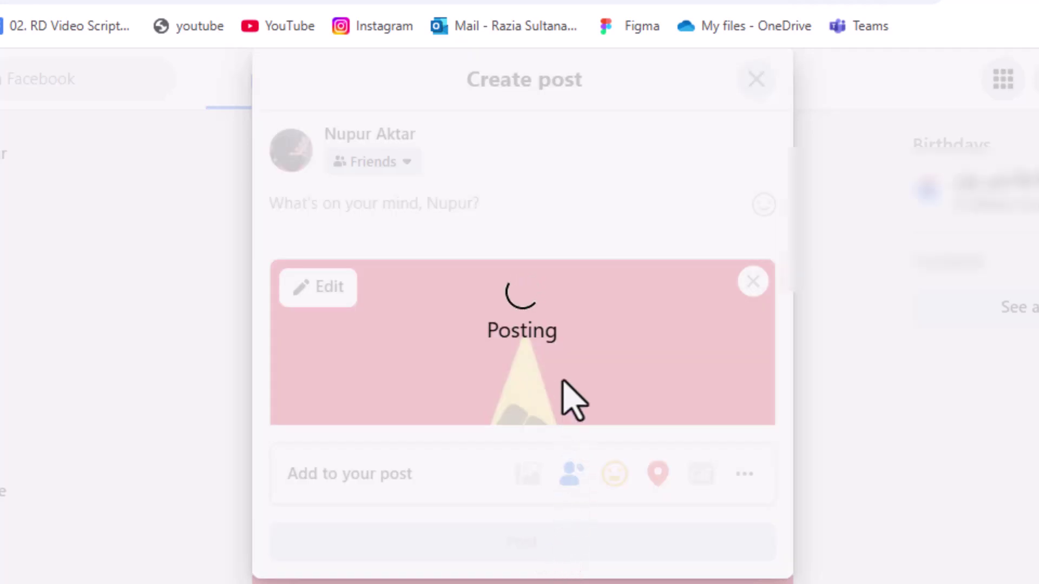
scroll(599, 417, "down", 5)
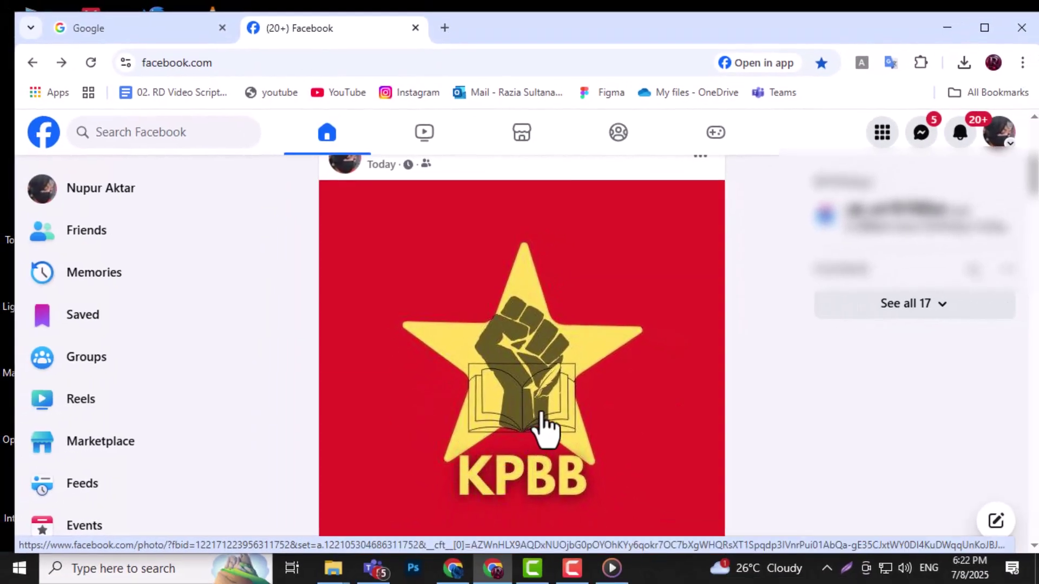
scroll(546, 428, "down", 1)
scroll(546, 428, "up", 2)
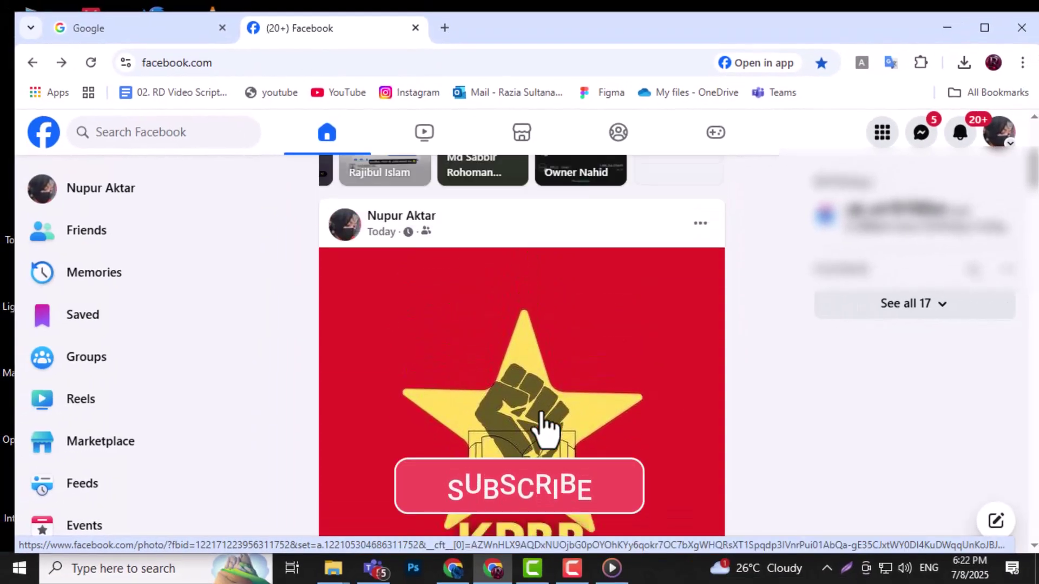